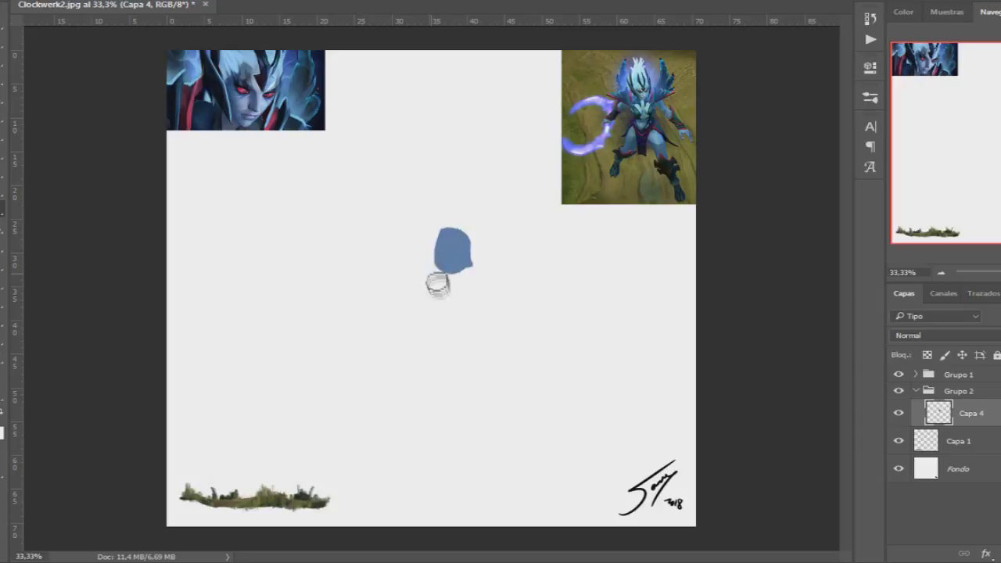
- Restrict painting to the Capa 4 head blob and brush lighter tones sampled from the portrait reference
ctrl+click(939, 413)
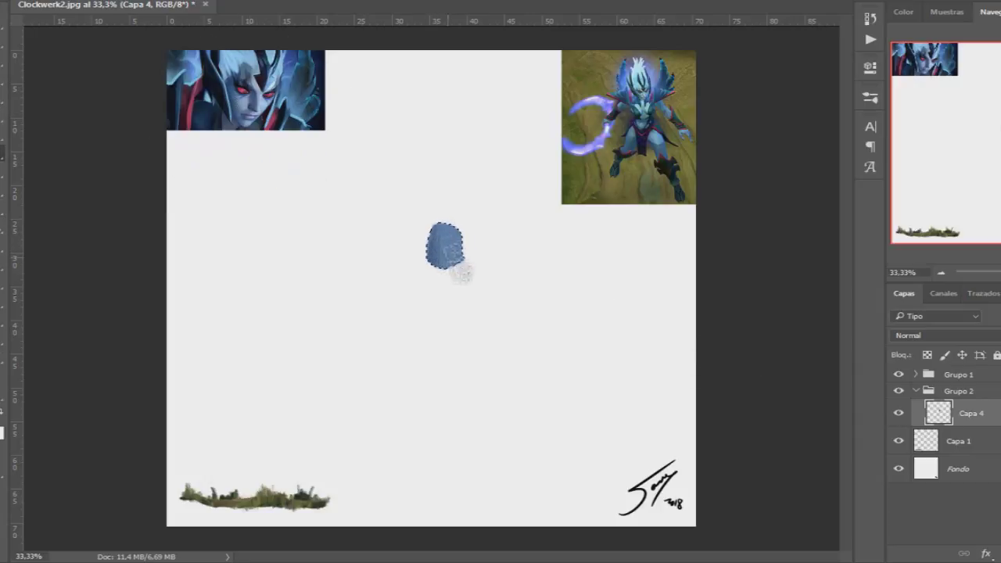
alt+click(250, 102)
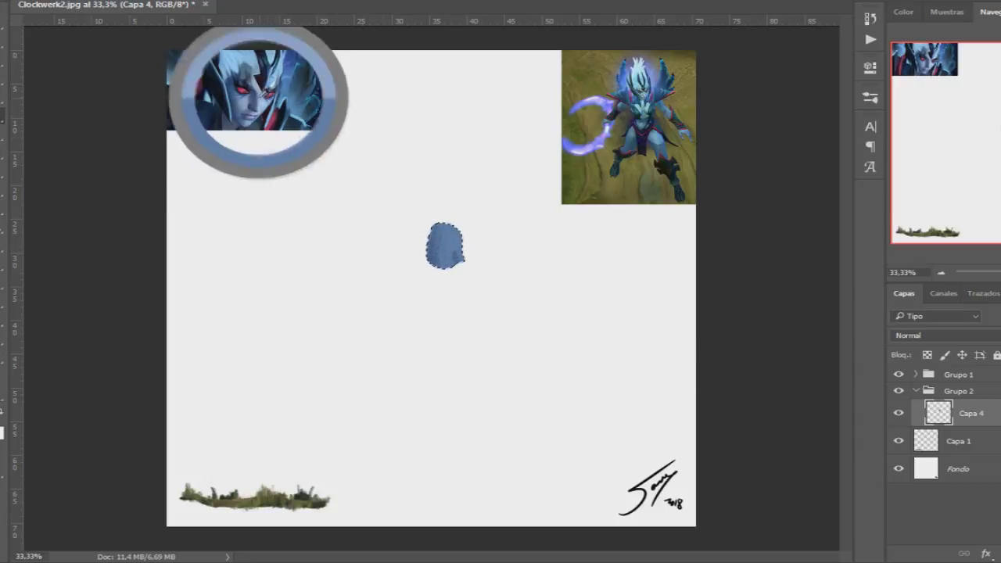
alt+click(433, 254)
alt+click(245, 99)
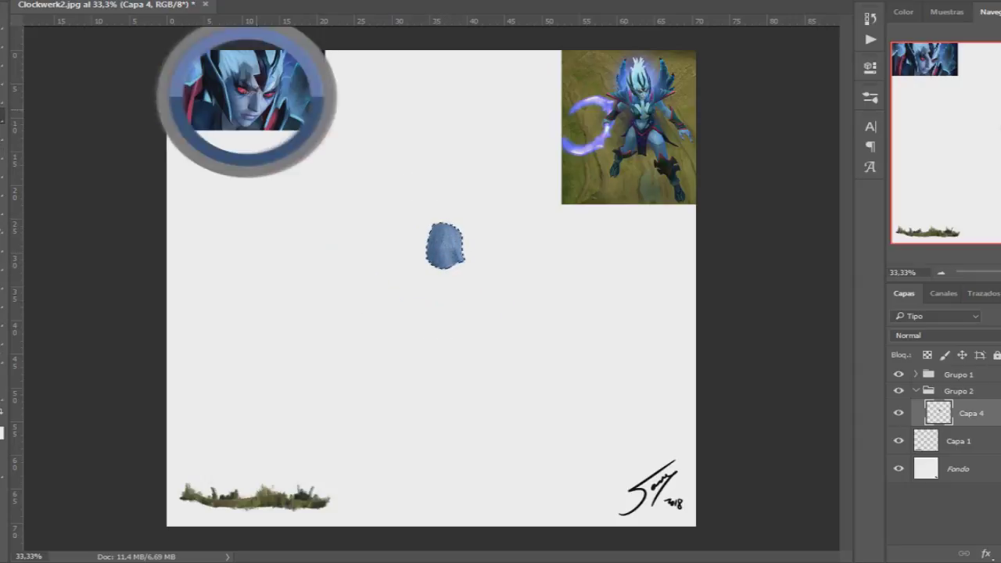
- Add eye and mask layers Capa 5 and 6, sampling pink and dark tones from the portrait
key(ctrl+shift+alt+n)
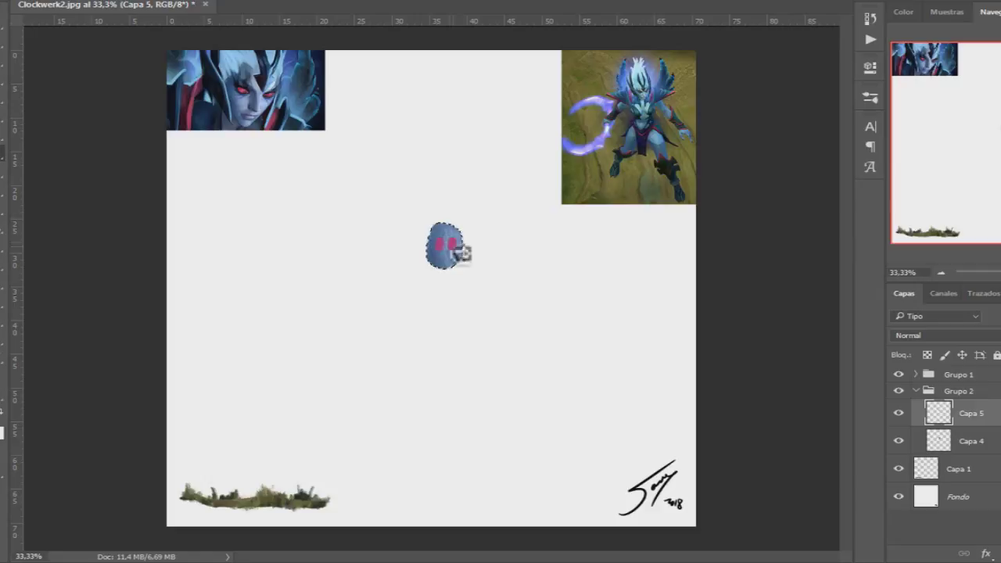
key(ctrl+shift+alt+n)
key(ctrl+bracketleft)
alt+click(246, 81)
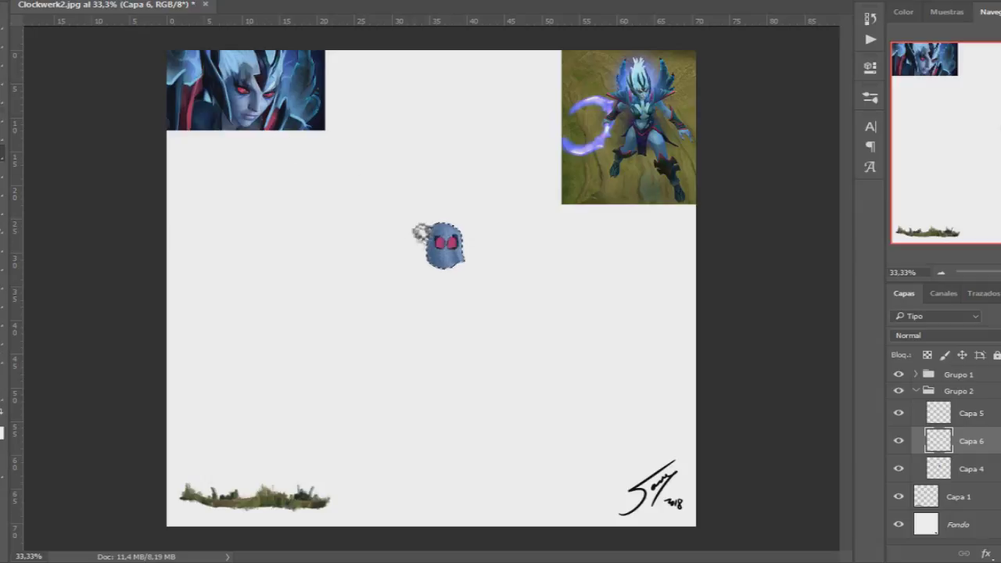
alt+click(247, 103)
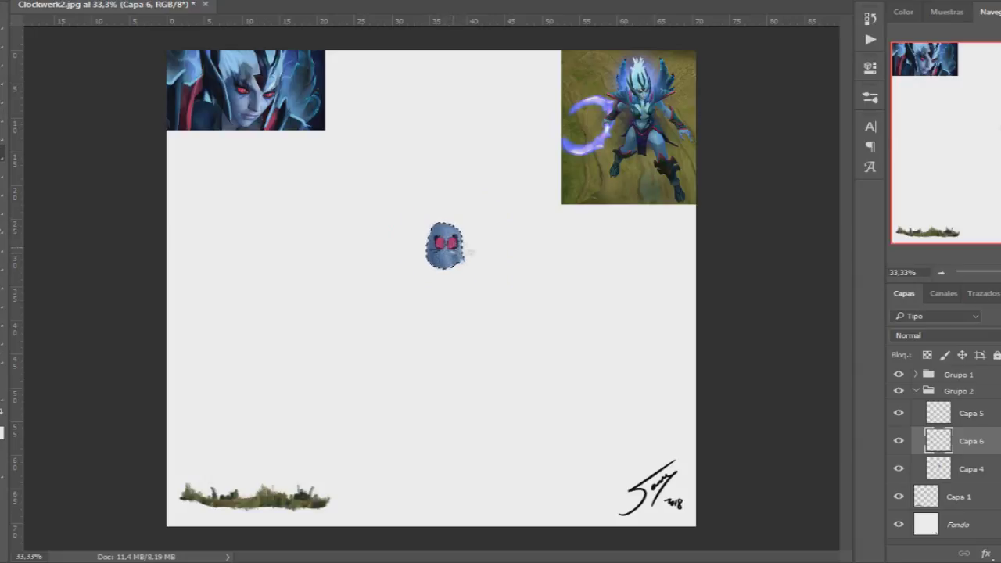
- On new layer Capa 7, paint light-blue flame hair above the head with reference-sampled colours
key(ctrl+shift+alt+n)
alt+click(252, 81)
alt+click(644, 101)
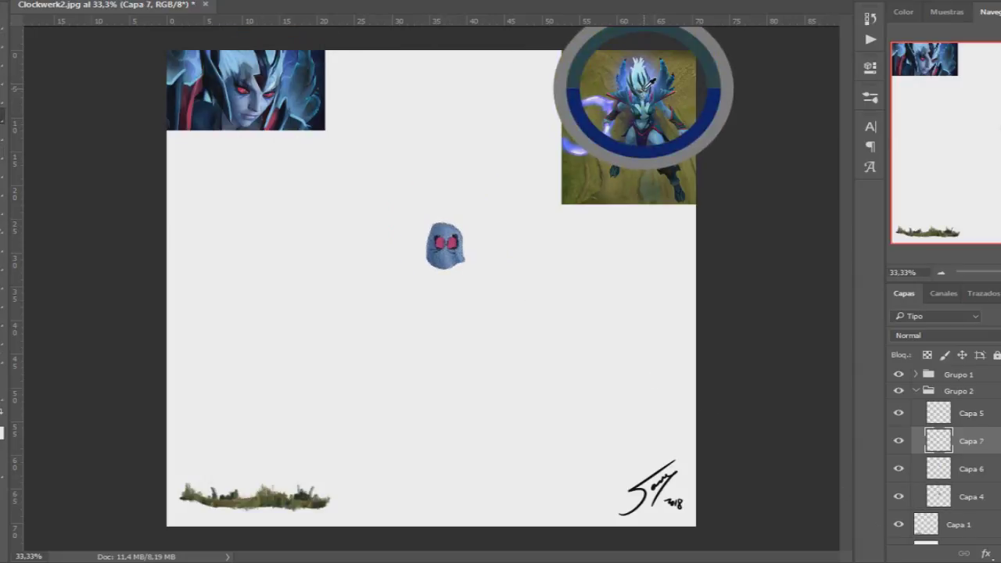
drag(440, 241, 461, 242)
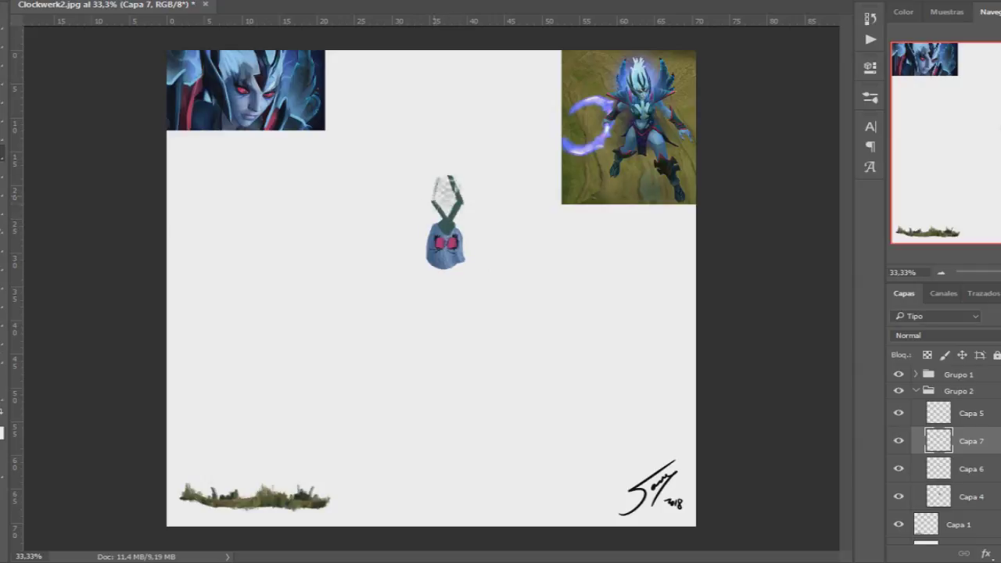
alt+click(268, 67)
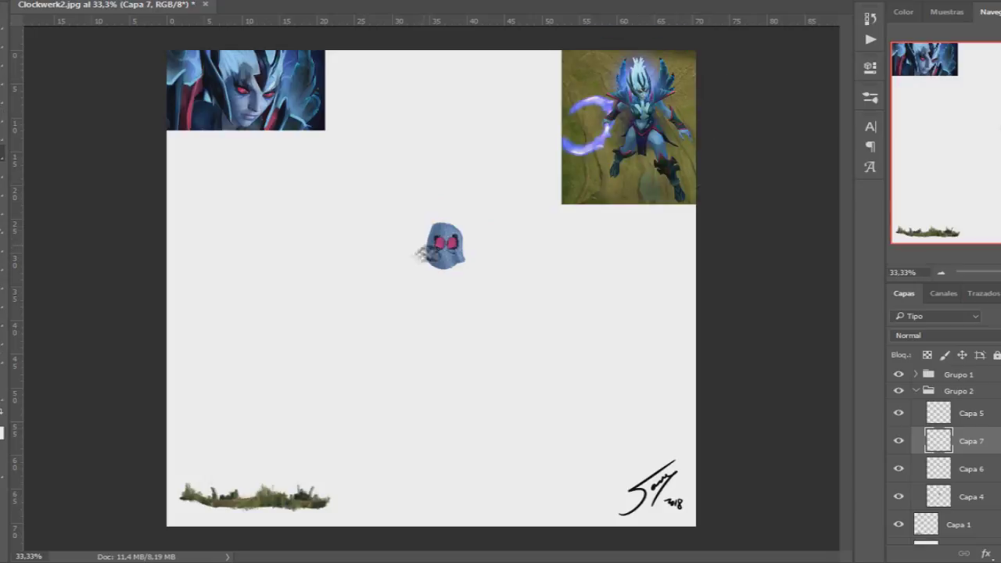
drag(433, 227, 460, 223)
- Add darker crest strokes to the hair and duplicate them onto a new layer for horns
alt+click(635, 87)
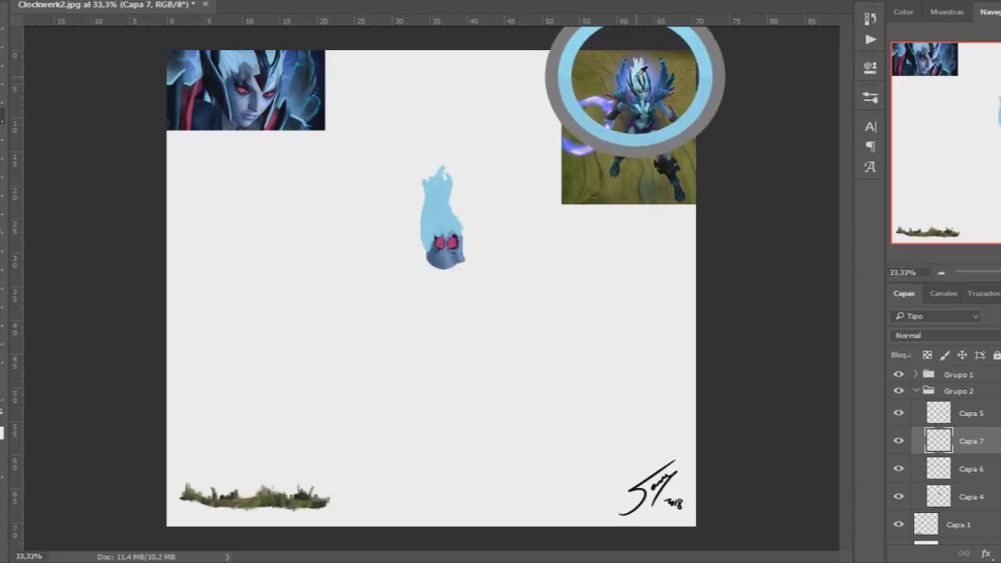
drag(438, 189, 439, 223)
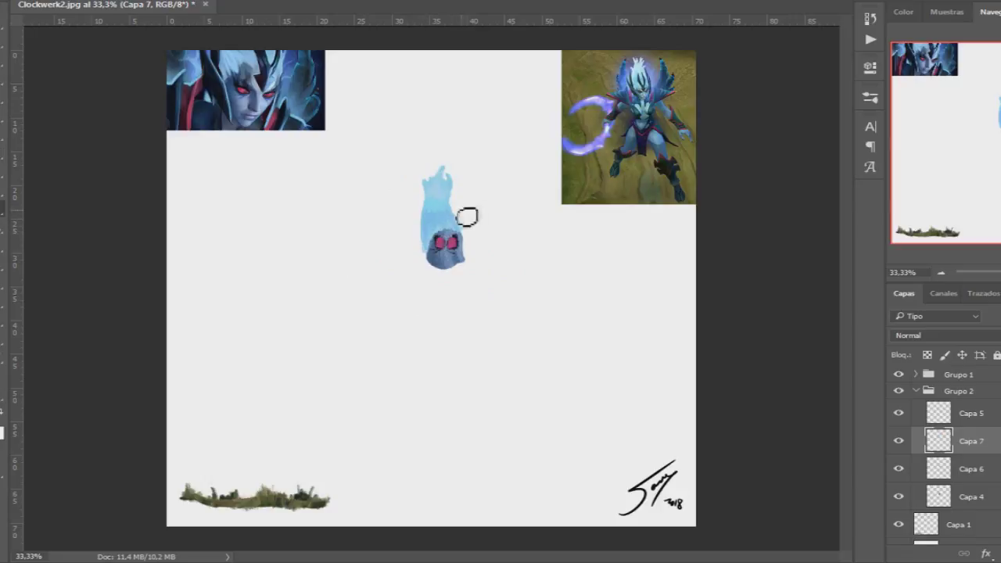
ctrl+click(938, 441)
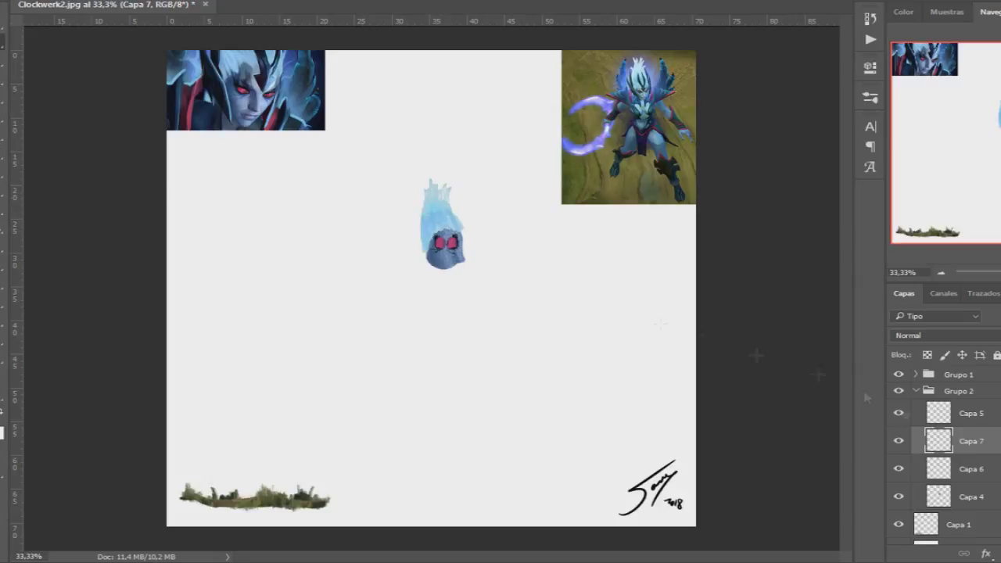
key(ctrl+j)
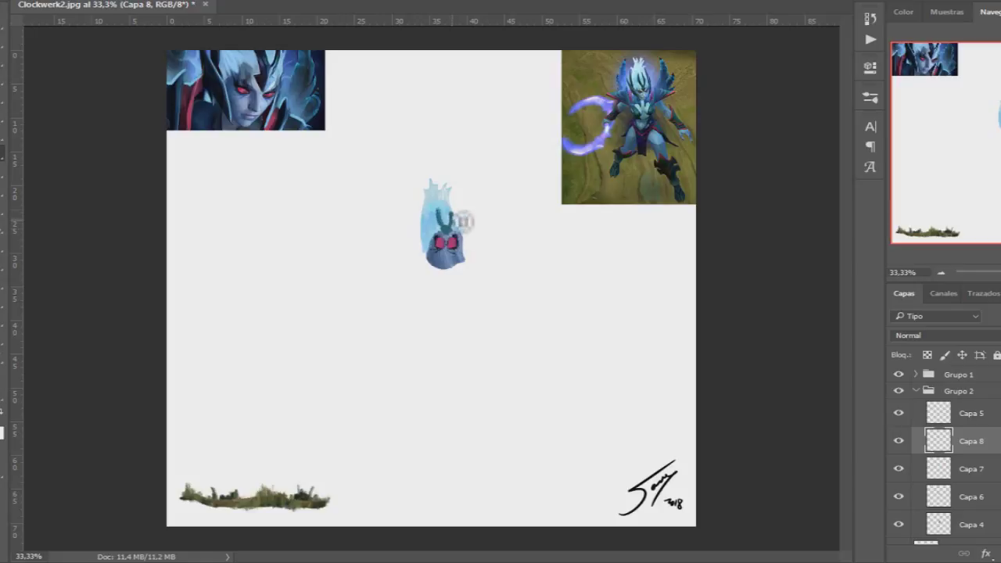
- Place the copied dark horn on the face's left side, then smooth the head's bottom edge on Capa 5
key(Left)
key(Left)
key(Down)
mouse_move(435, 252)
mouse_down()
mouse_move(427, 255)
mouse_move(478, 246)
mouse_move(474, 255)
mouse_move(480, 231)
mouse_up()
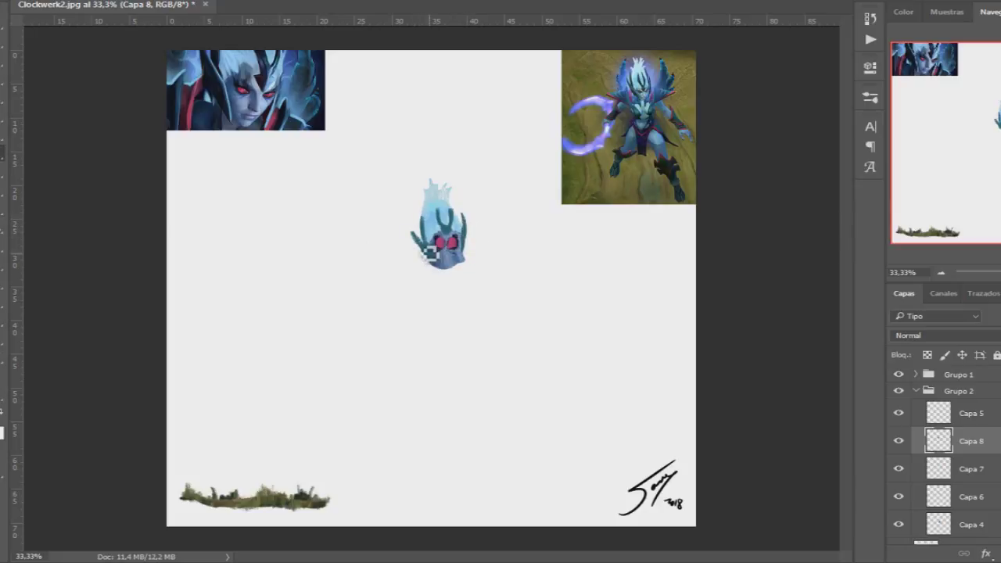
ctrl+click(939, 441)
key(ctrl+d)
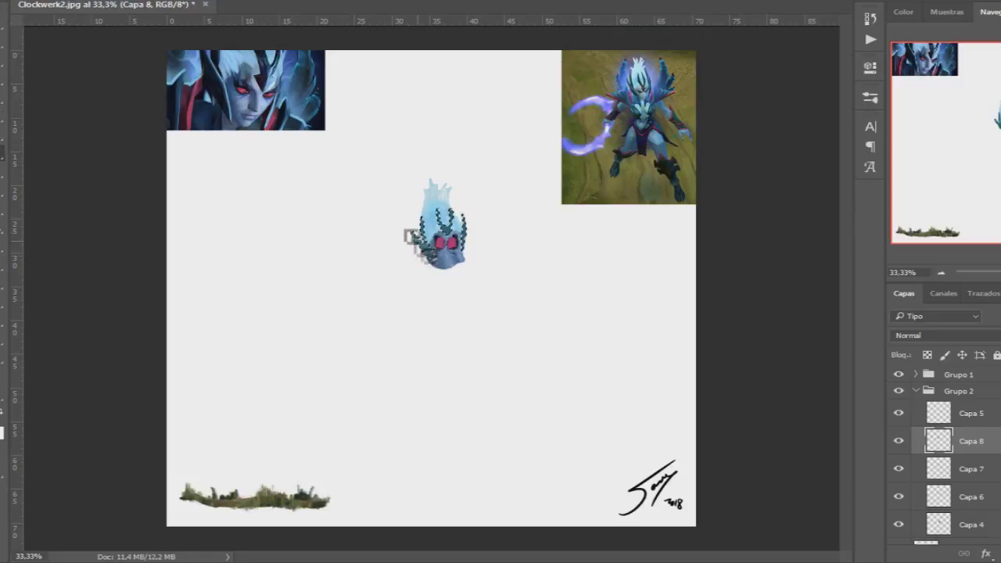
key(alt+bracketright)
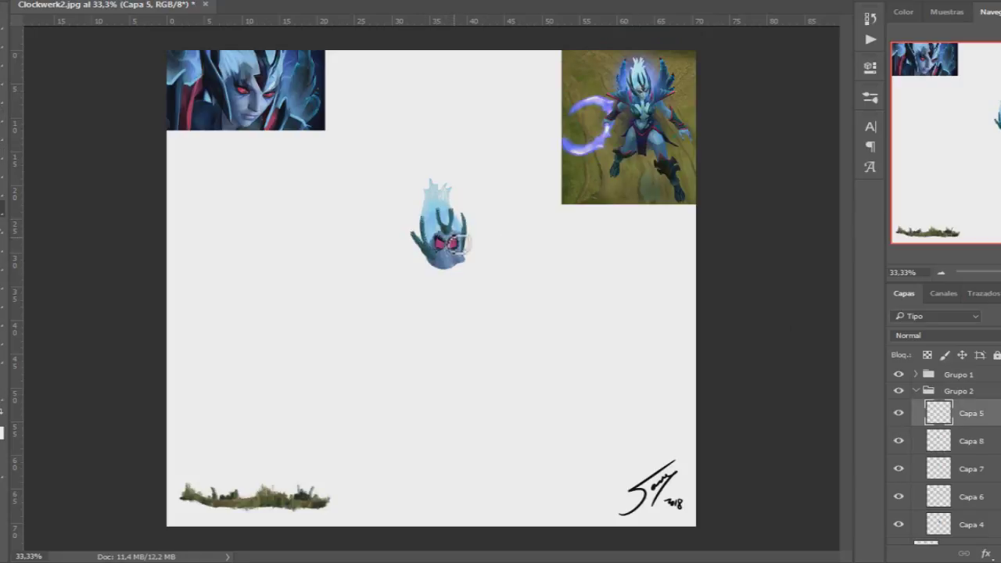
drag(463, 260, 453, 267)
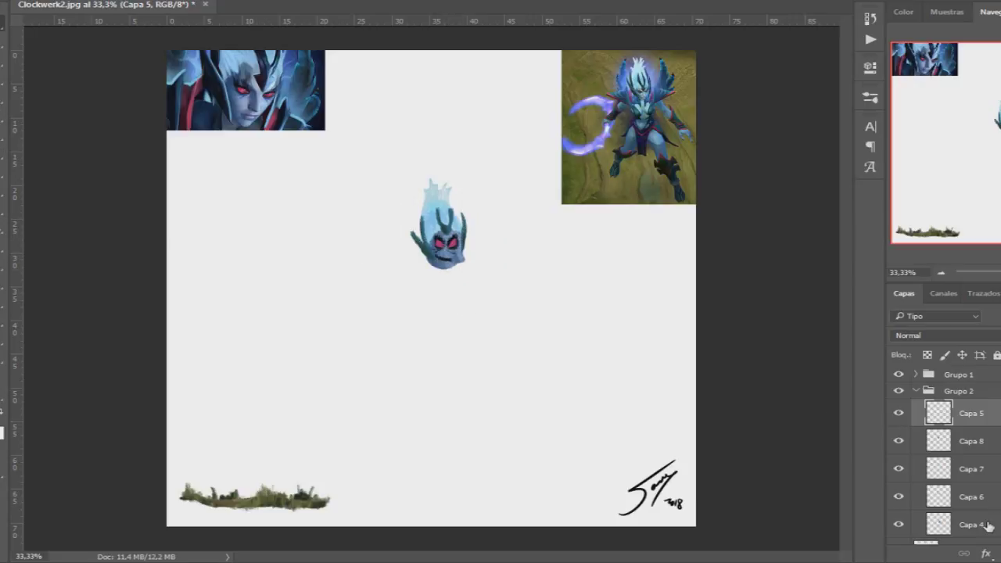
- In a new group and layer, paint the blue-gray body mass and both outstretched arms
key(ctrl+g)
key(ctrl+alt+shift+n)
drag(648, 101, 424, 235)
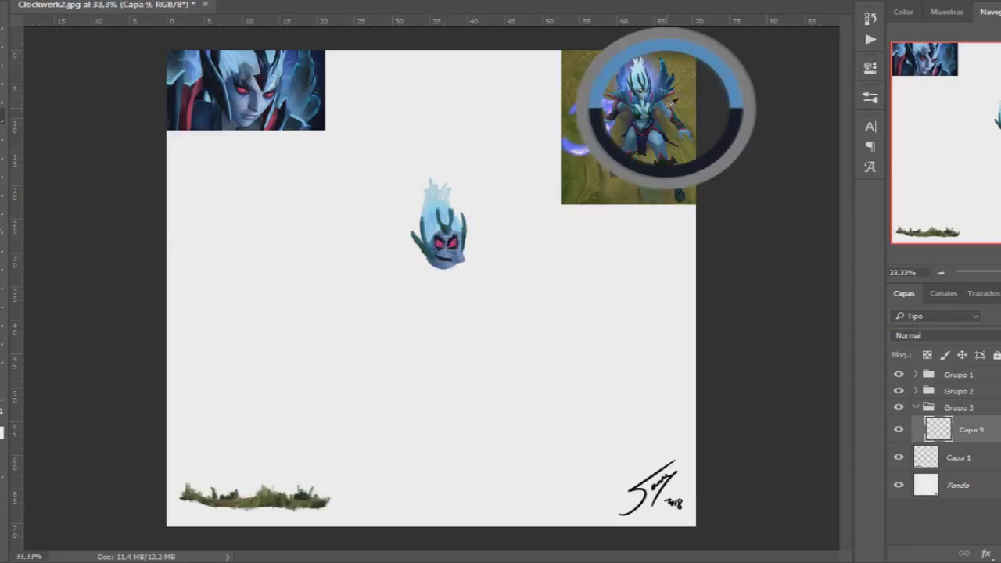
mouse_move(446, 292)
mouse_down()
mouse_move(449, 313)
mouse_move(512, 291)
mouse_up()
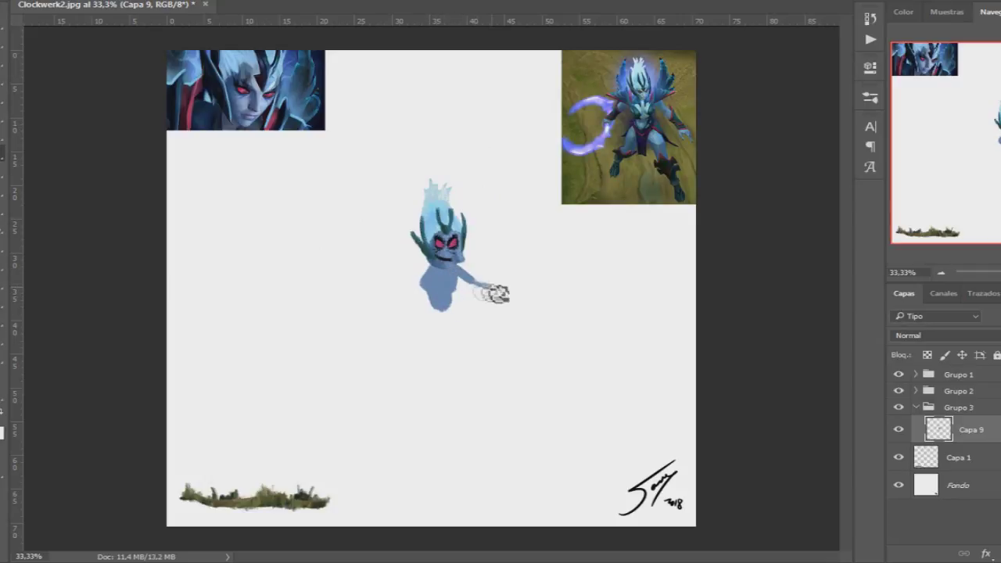
drag(452, 268, 385, 268)
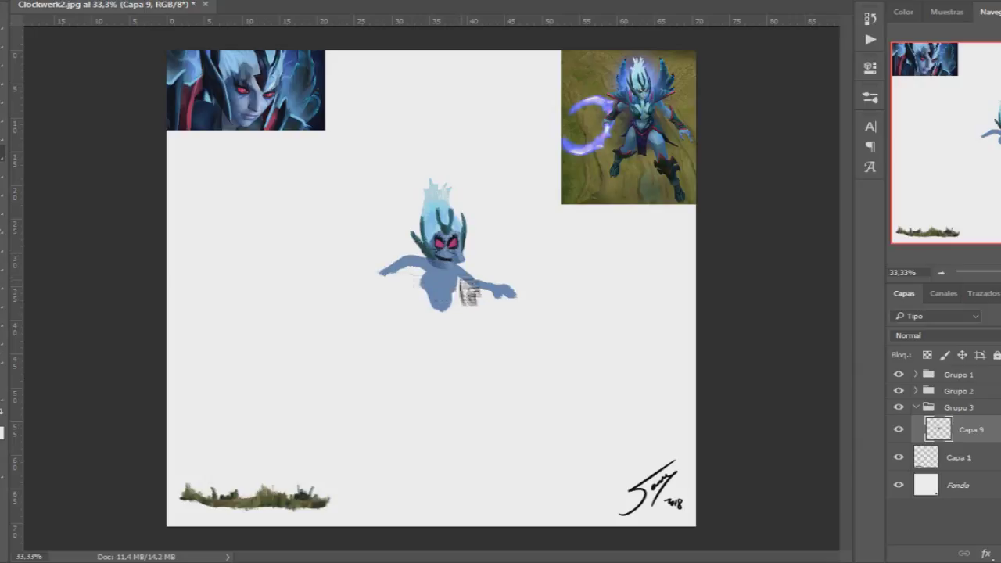
drag(411, 272, 371, 275)
- Extend the torso, repaint the leg and foot, add a right hand, and shade inside the outline
mouse_move(438, 285)
mouse_down()
mouse_move(459, 306)
mouse_move(434, 345)
mouse_move(418, 345)
mouse_move(436, 351)
mouse_move(409, 335)
mouse_move(469, 319)
mouse_move(477, 356)
mouse_move(461, 339)
mouse_move(479, 359)
mouse_up()
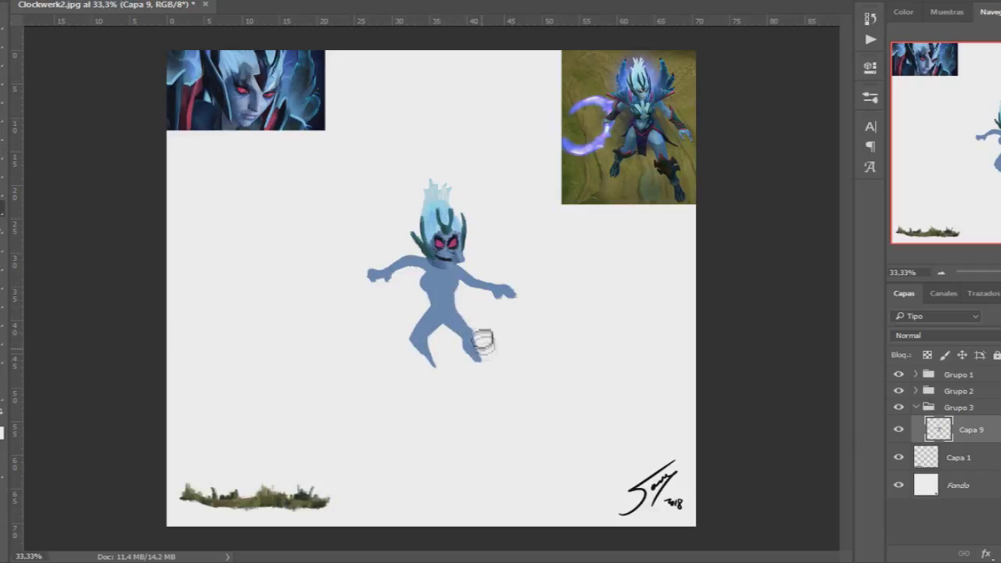
mouse_move(416, 357)
mouse_down()
mouse_move(413, 334)
mouse_move(442, 358)
mouse_move(415, 332)
mouse_move(500, 374)
mouse_up()
drag(505, 307, 514, 290)
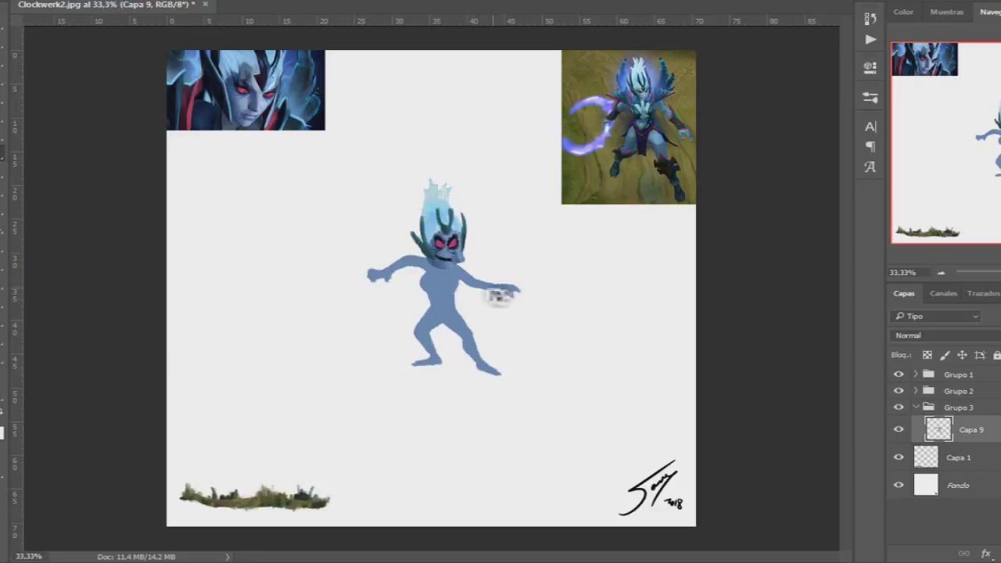
ctrl+click(939, 430)
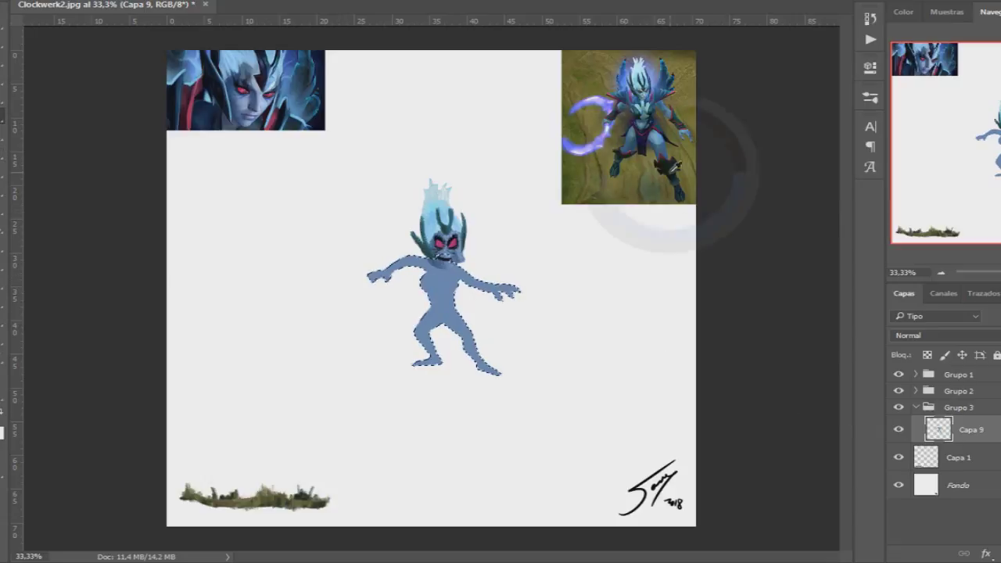
drag(466, 308, 458, 301)
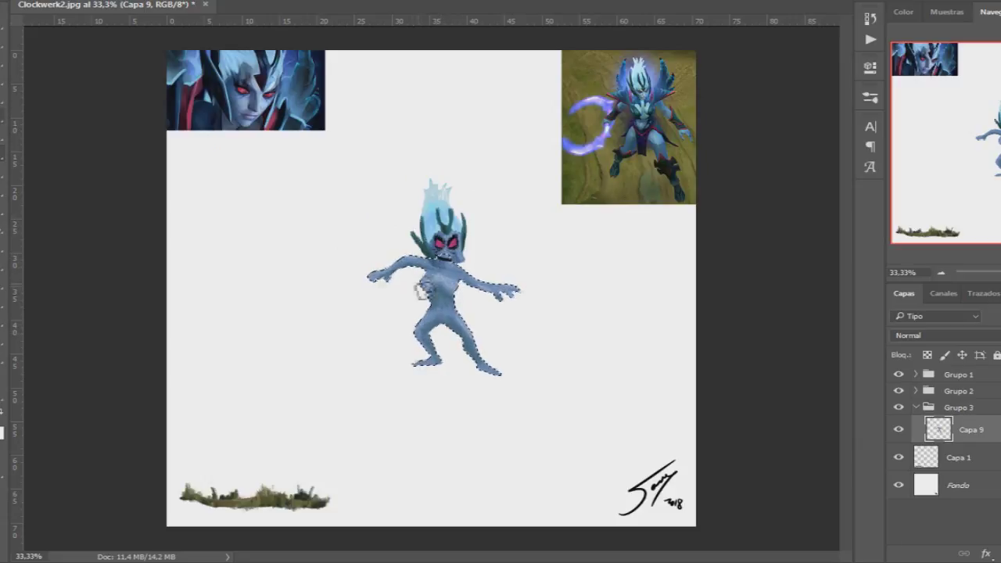
- On new layer Capa 10, paint dark green armor along the torso
key(ctrl+d)
key(ctrl+shift+alt+n)
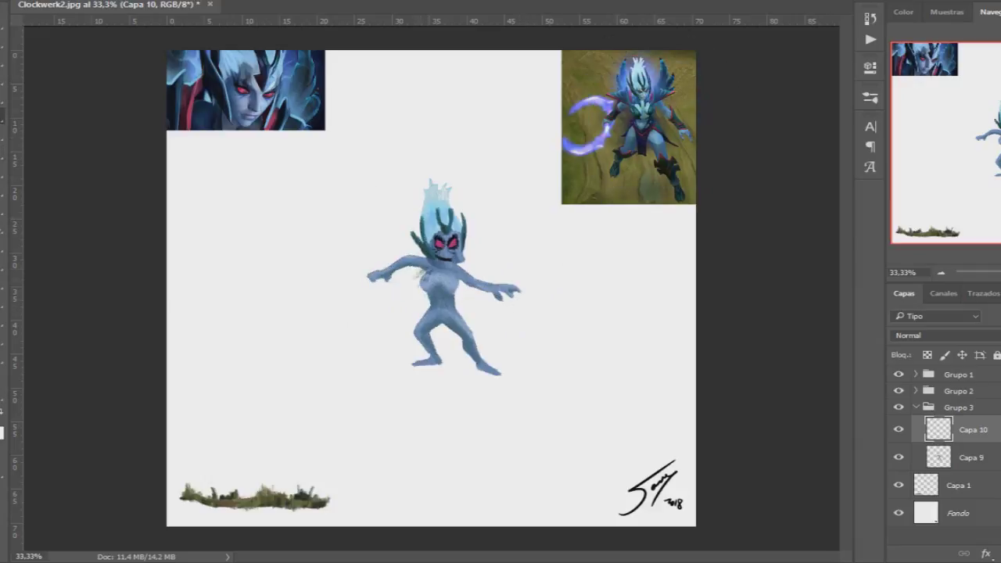
drag(454, 259, 449, 293)
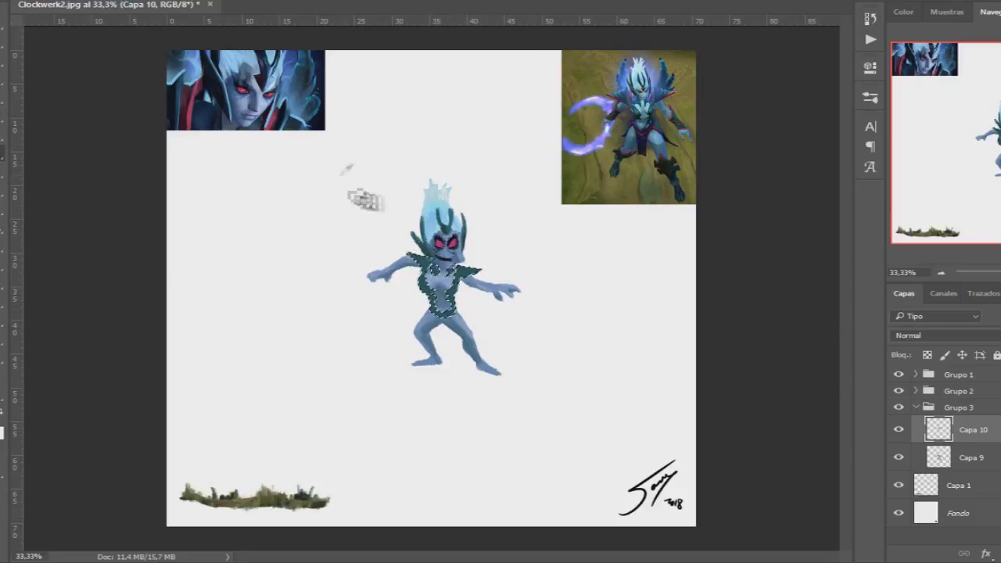
click(422, 296)
drag(466, 297, 443, 274)
key(ctrl+z)
- Add pink trim to the chest armor, then start a new layer for the waist and legs
alt+click(615, 117)
mouse_move(454, 320)
mouse_down()
mouse_move(481, 282)
mouse_move(471, 270)
mouse_up()
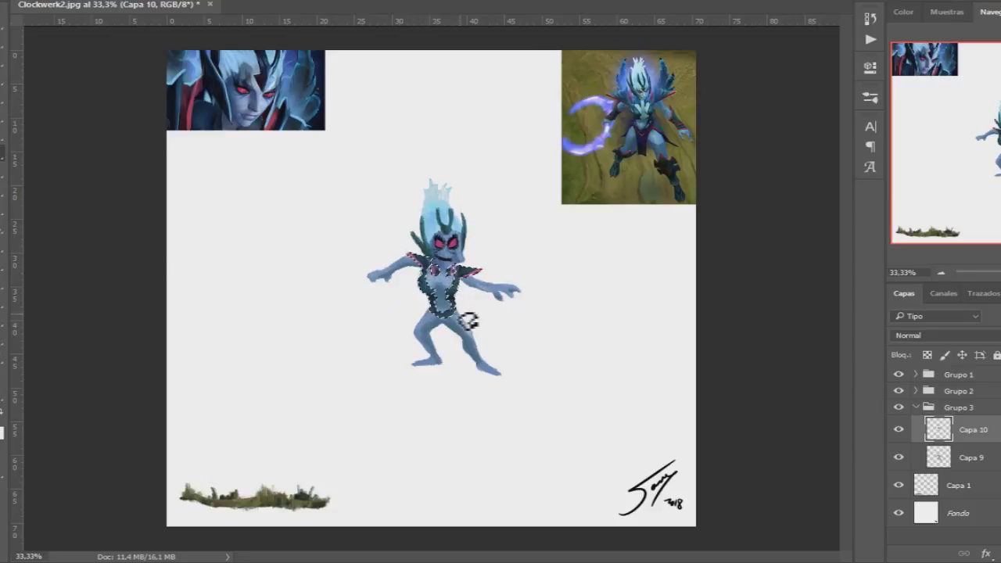
key(ctrl+d)
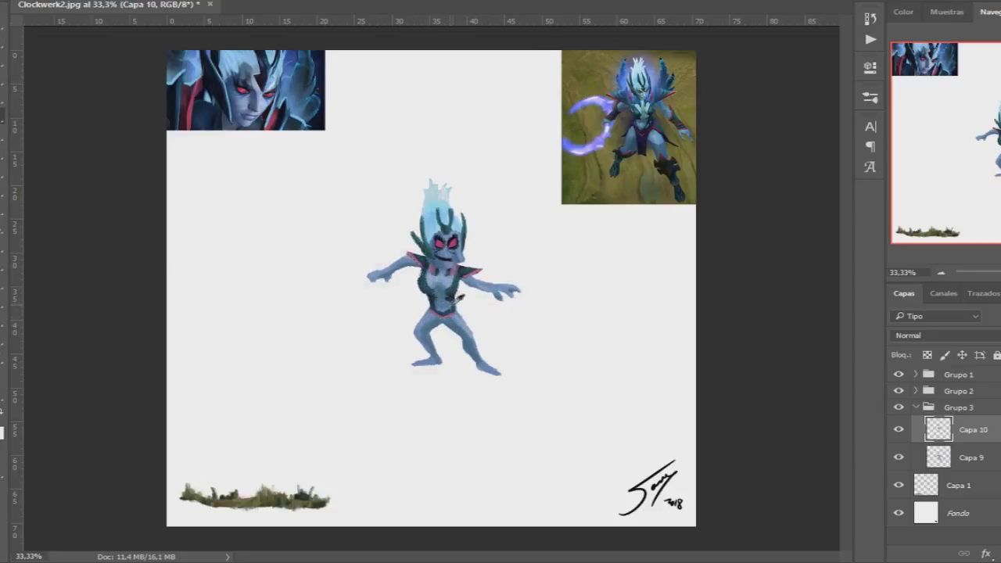
key(ctrl+shift+alt+n)
alt+click(649, 143)
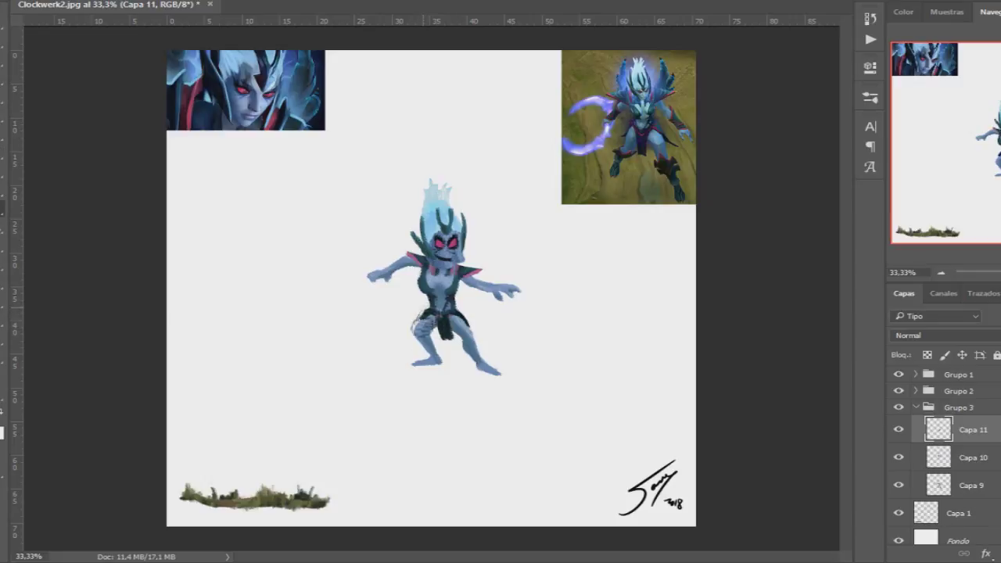
- Paint a dark, pink-trimmed belt at the character's waist on Capa 11
alt+click(622, 191)
drag(428, 313, 477, 329)
alt+click(648, 123)
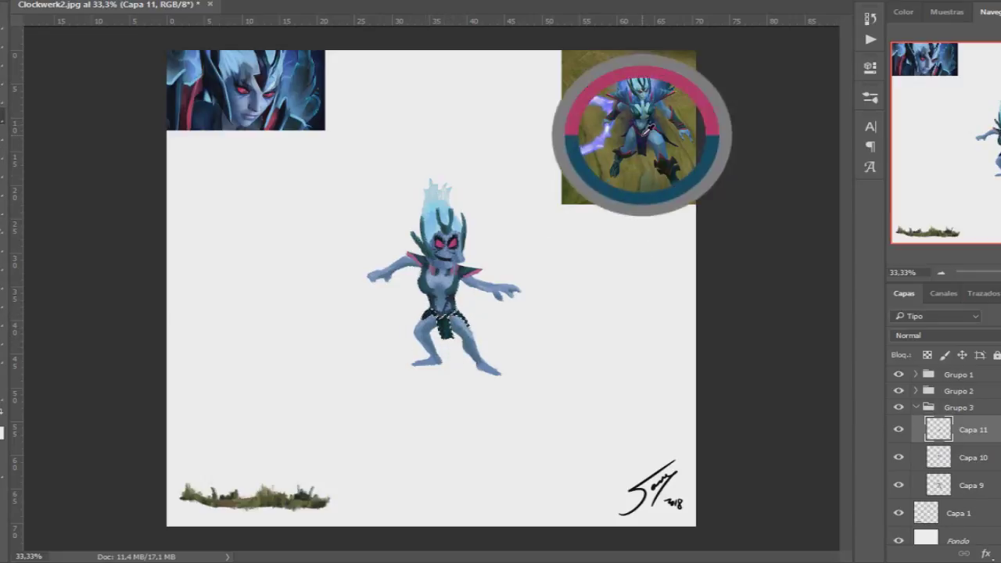
mouse_move(482, 331)
mouse_down()
mouse_move(460, 349)
mouse_move(410, 335)
mouse_up()
- Paint dark armor on both legs, then add layer Capa 12 below body layer Capa 9
alt+click(674, 180)
drag(479, 345, 497, 375)
alt+click(532, 223)
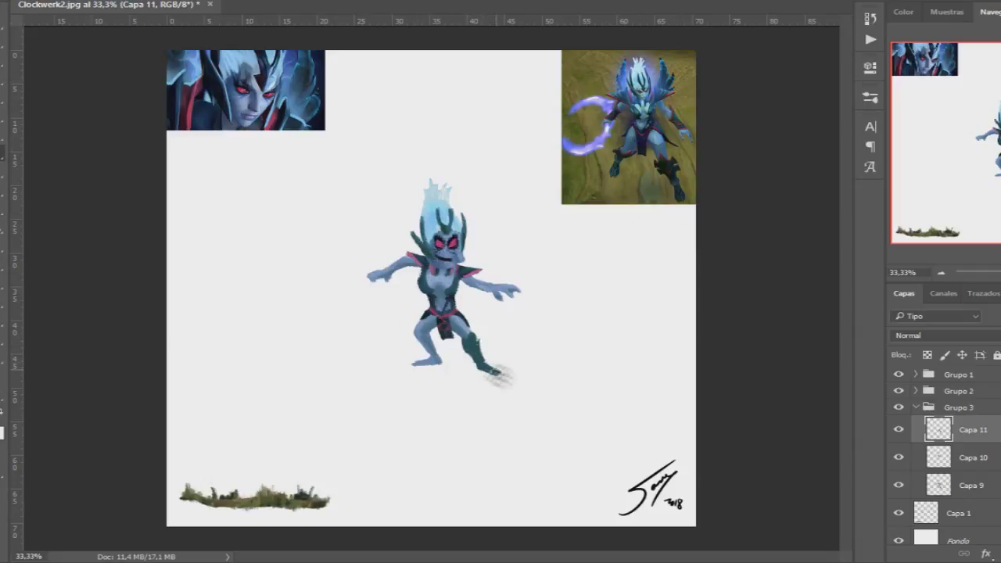
drag(446, 368, 429, 348)
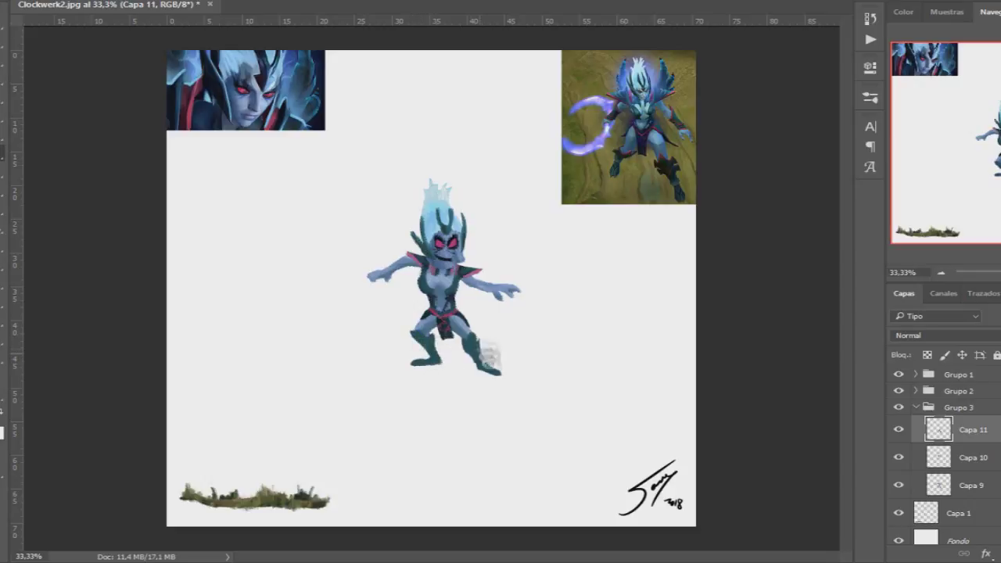
alt+click(432, 319)
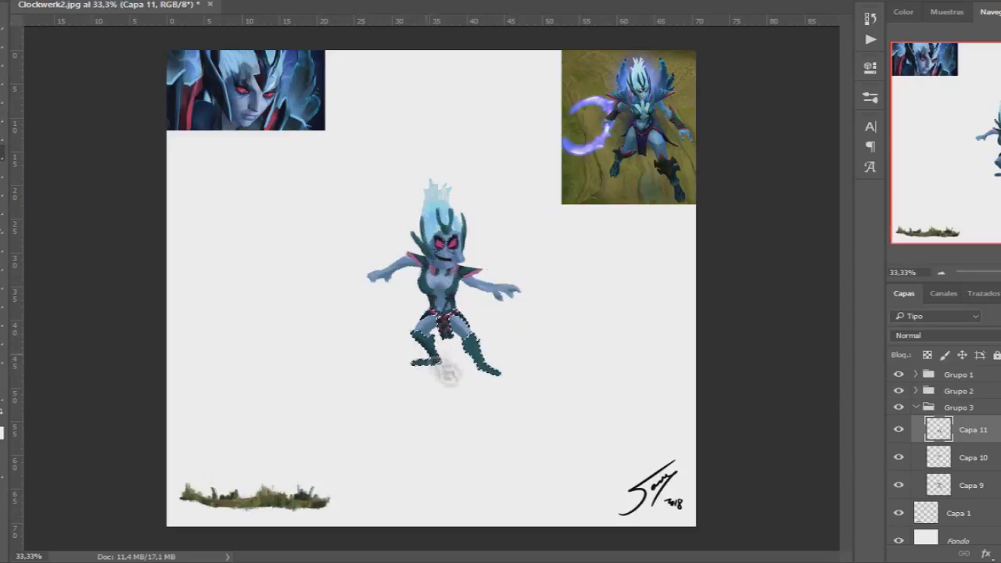
alt+click(644, 167)
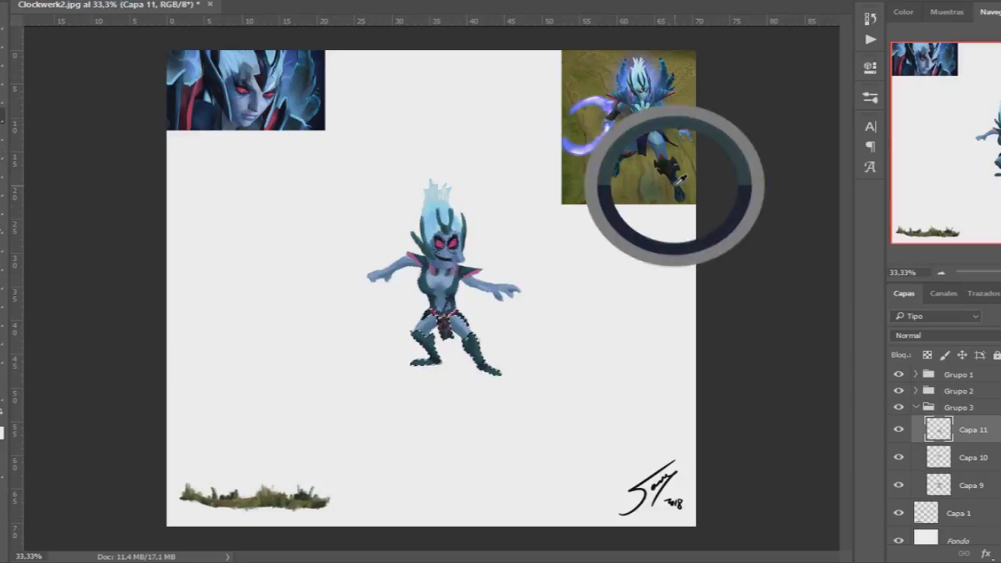
alt+click(459, 360)
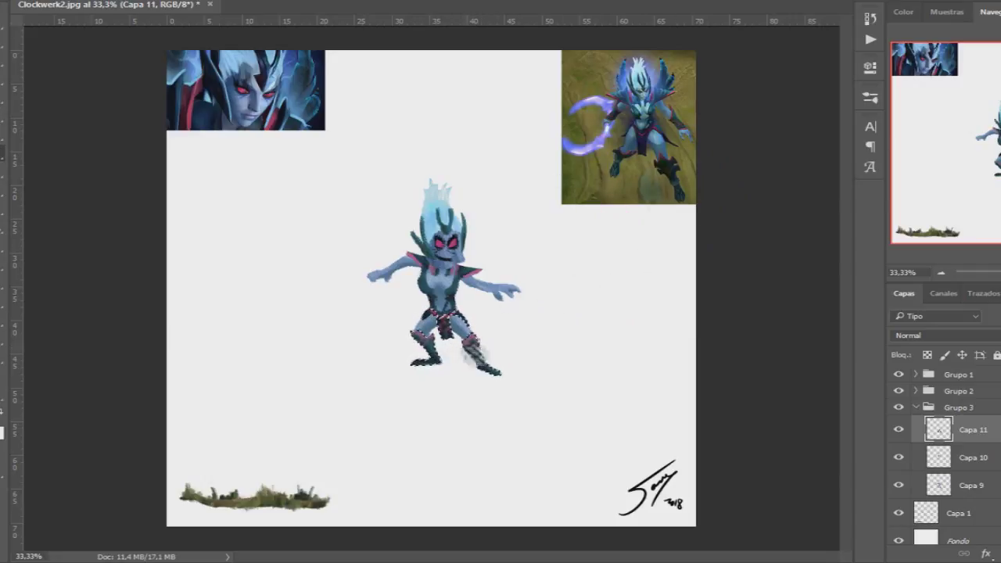
key(ctrl+j)
key(ctrl+bracketleft)
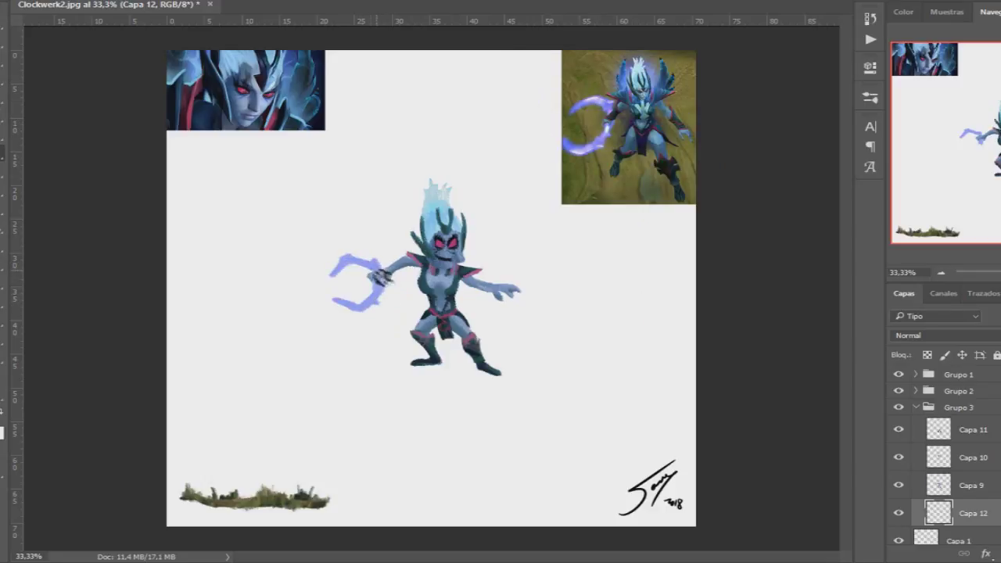
- Smudge the purple crescent into a glowing arc with wispy lower edges
drag(385, 293, 379, 296)
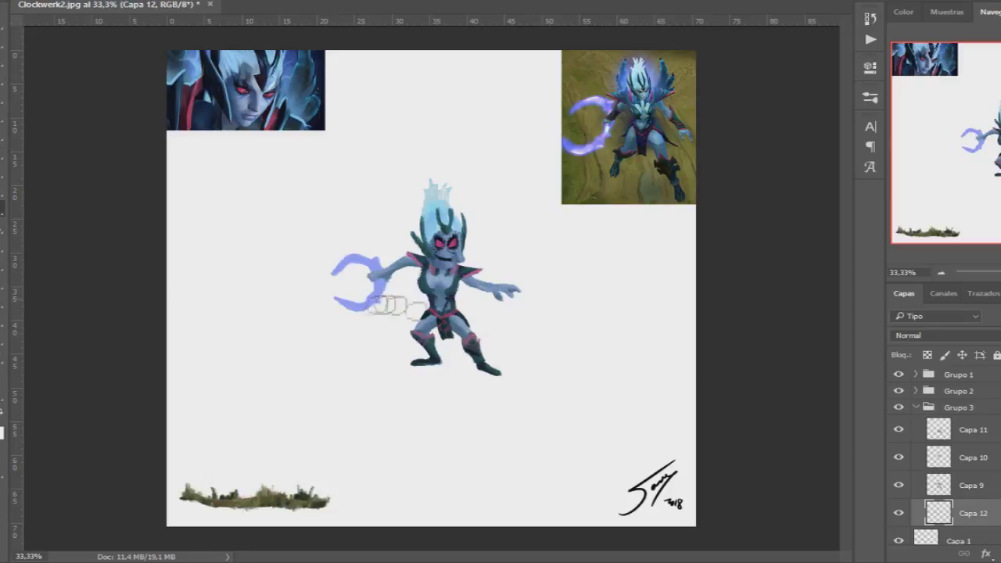
key(ctrl+d)
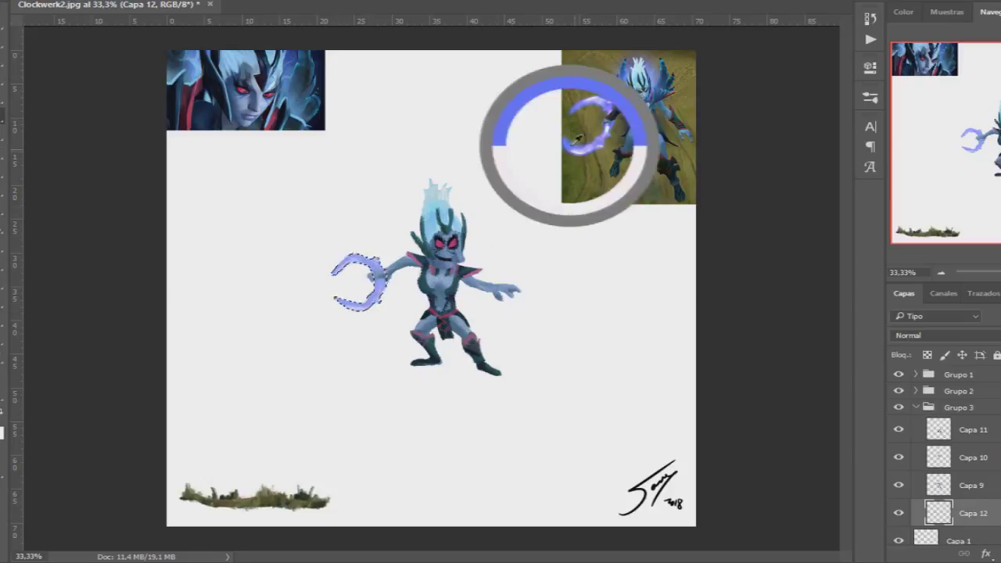
mouse_move(372, 261)
mouse_down()
mouse_move(366, 307)
mouse_move(391, 301)
mouse_up()
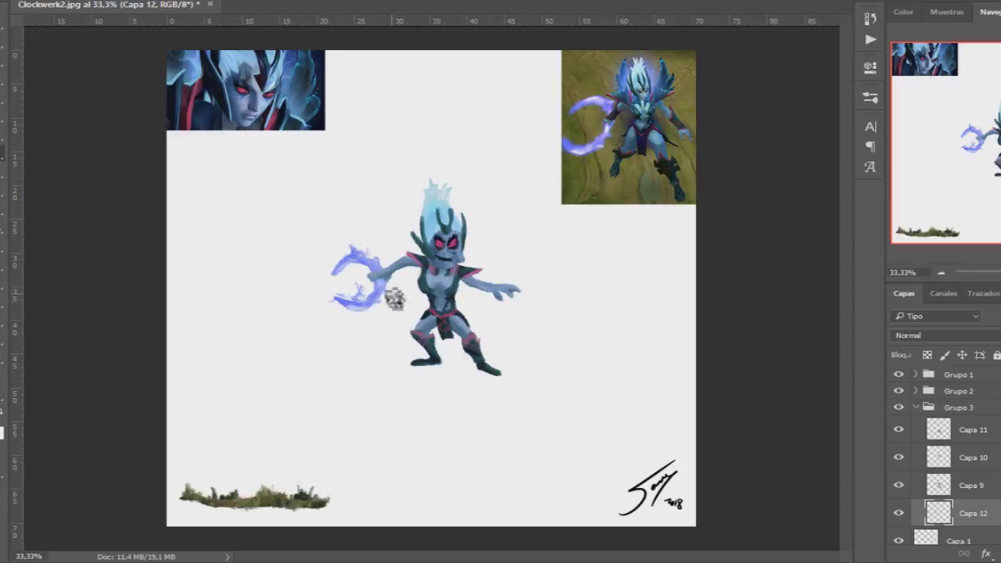
- Delete the reference-image group Grupo 1 and group the character layers together
ctrl+click(509, 297)
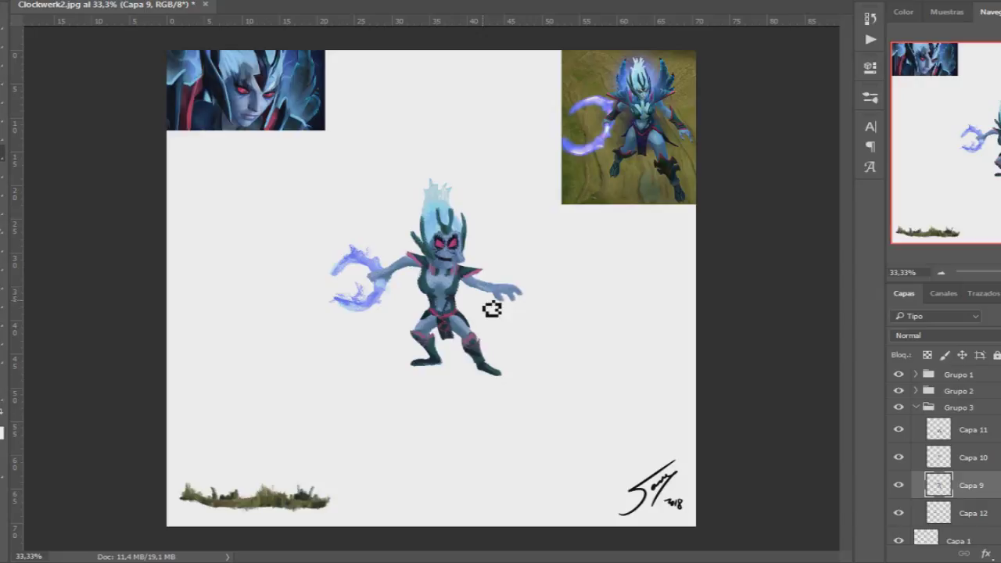
click(958, 375)
key(Delete)
key(ctrl+g)
- Paint a brown ground patch under the feet on Capa 14 and add Capa 15 for grass
key(ctrl+shift+alt+n)
key(ctrl+shift+alt+n)
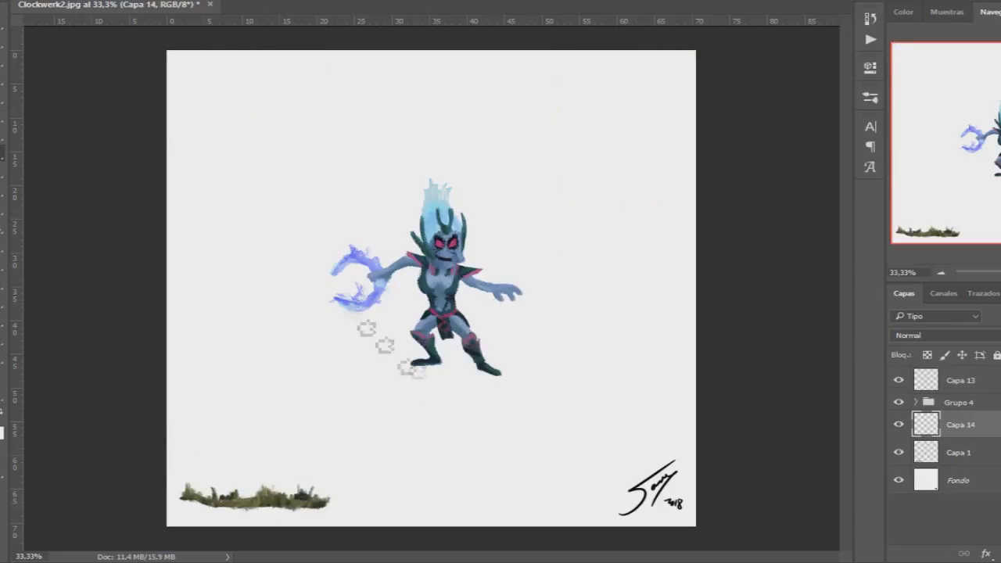
mouse_move(427, 375)
mouse_down()
mouse_move(520, 376)
mouse_move(383, 358)
mouse_move(501, 379)
mouse_up()
key(alt+bracketright)
key(alt+bracketright)
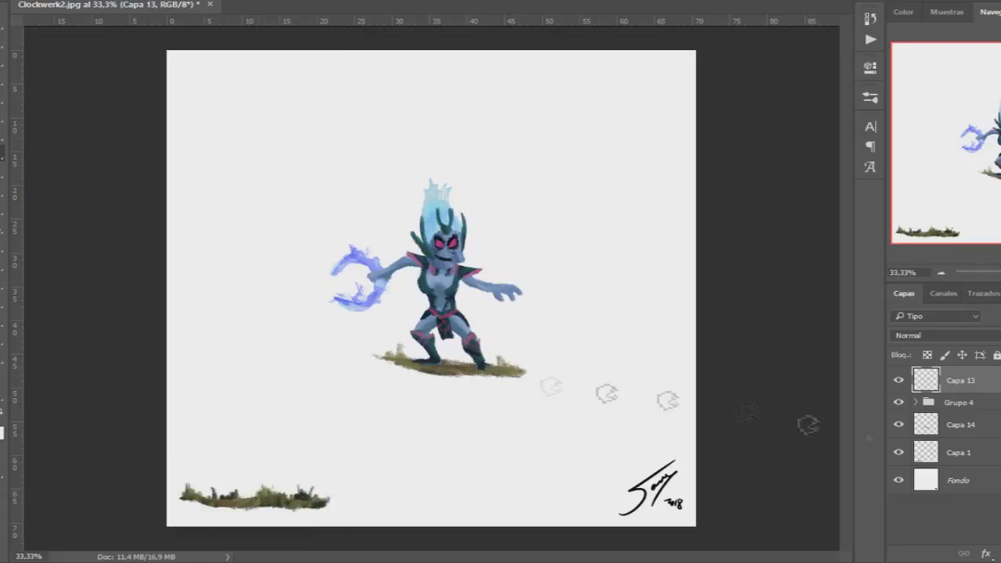
key(alt+bracketleft)
key(alt+bracketleft)
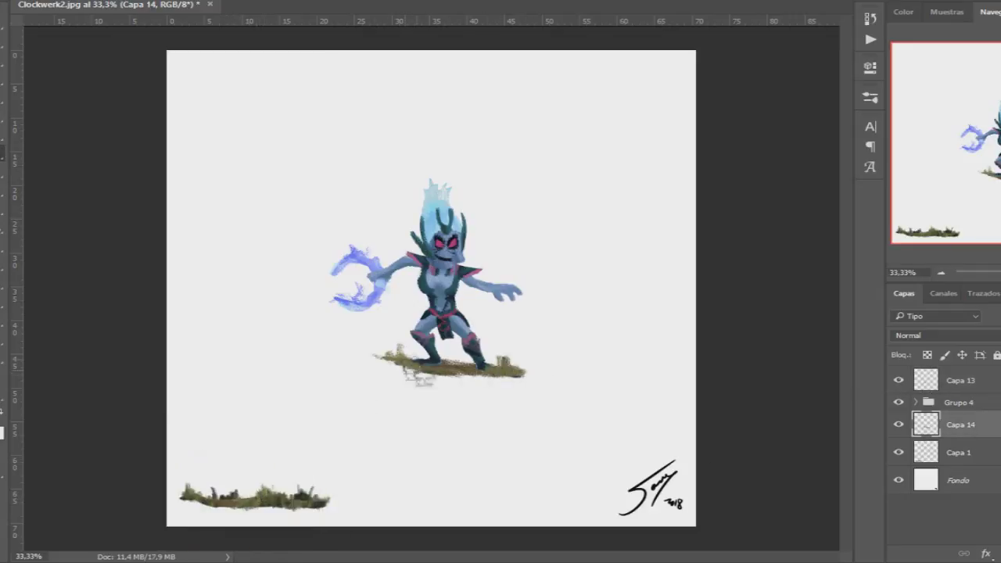
key(alt+bracketright)
key(alt+bracketright)
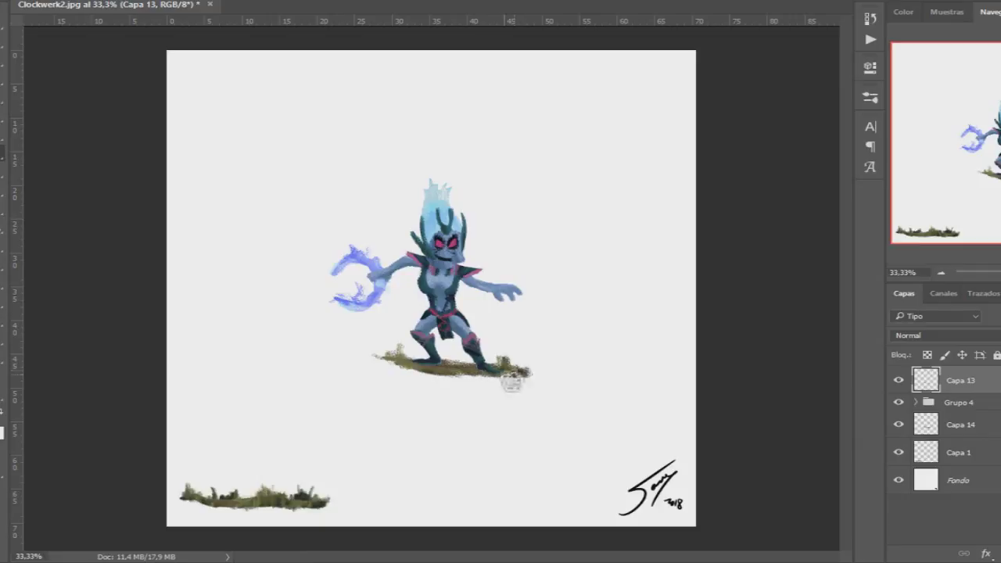
key(alt+bracketleft)
key(alt+bracketleft)
key(alt+bracketleft)
key(ctrl+shift+alt+n)
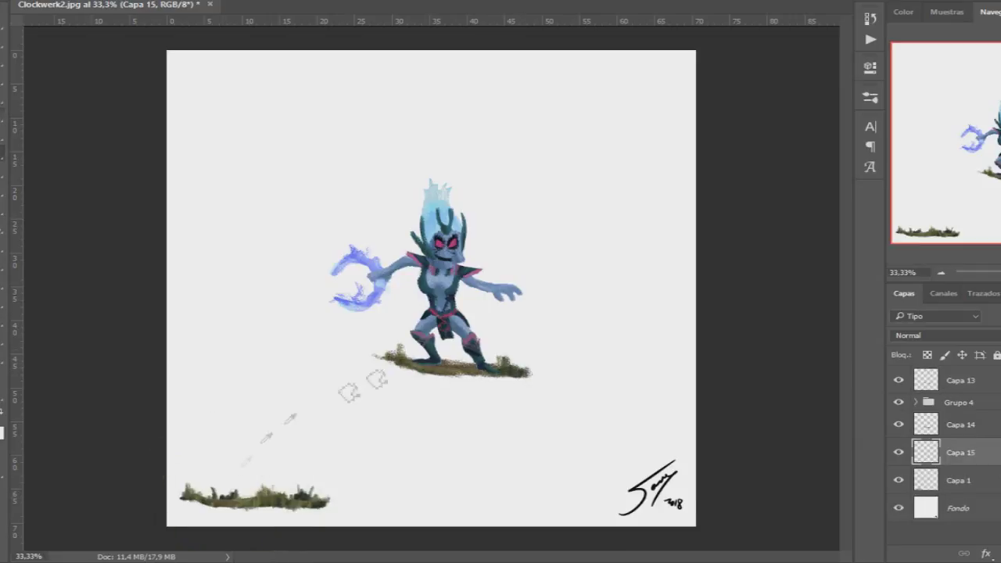